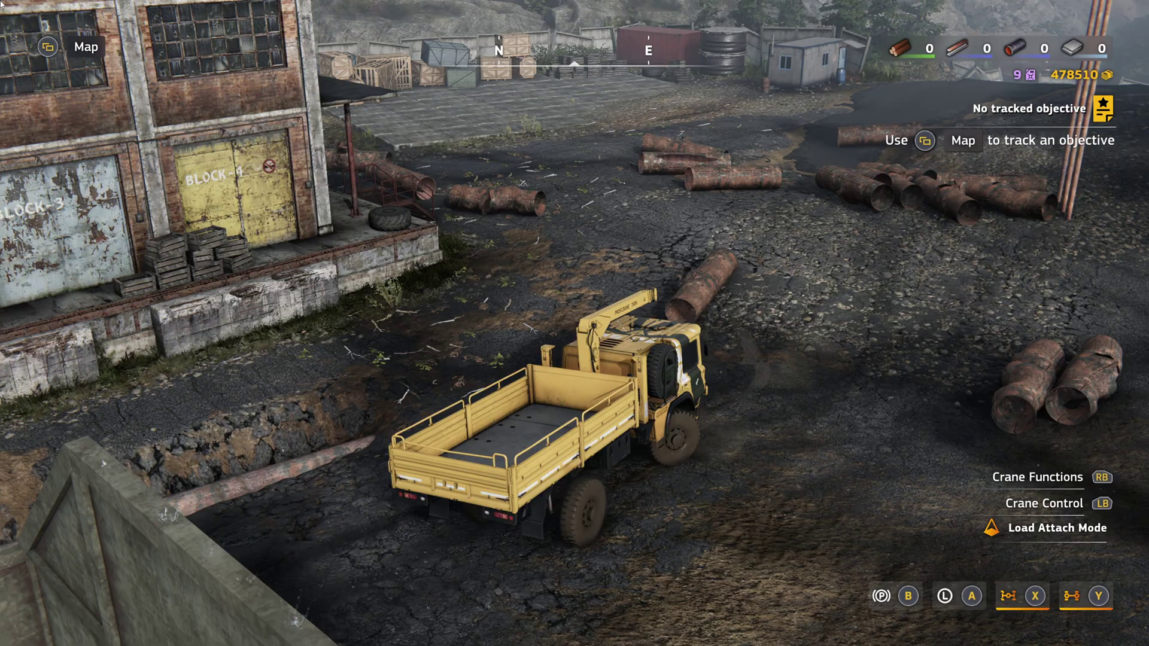
Drive the truck up to the loading dock and take crane control with the handbrake on
{"action": "key", "text": "w"}
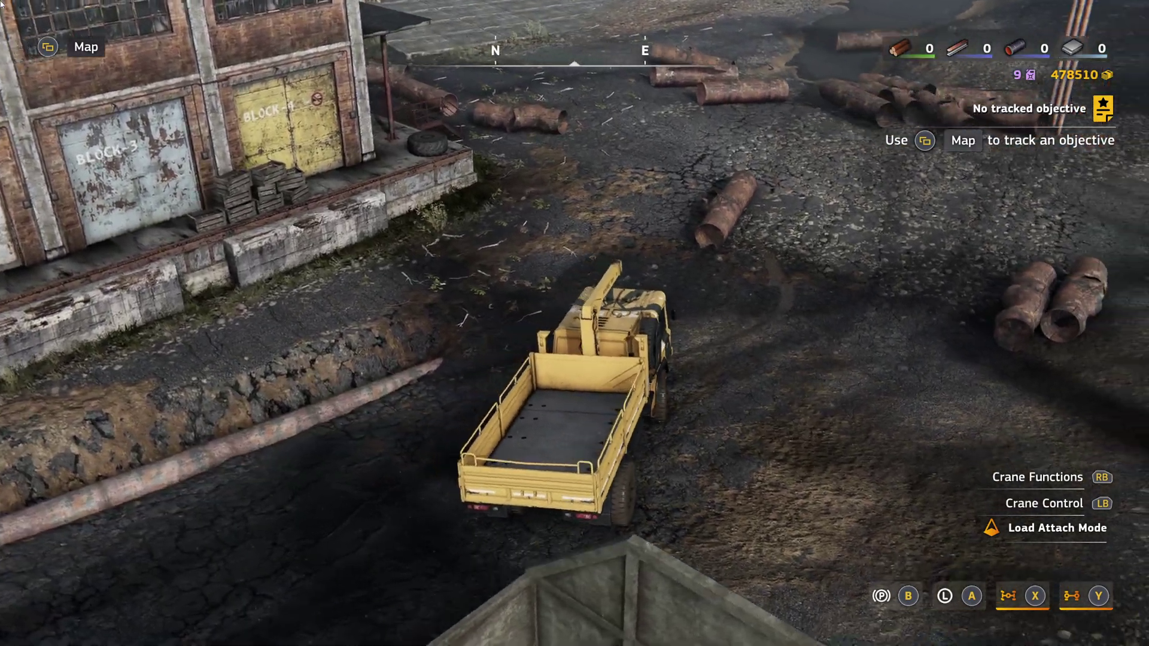
{"action": "key", "text": "w"}
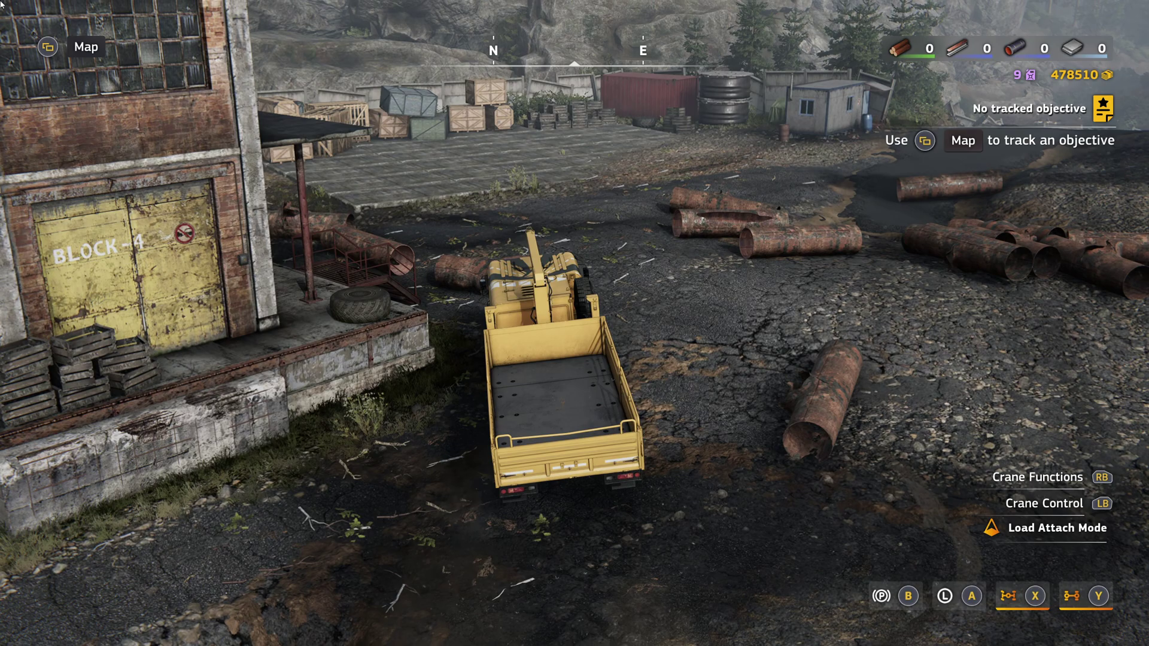
{"action": "key", "text": "c"}
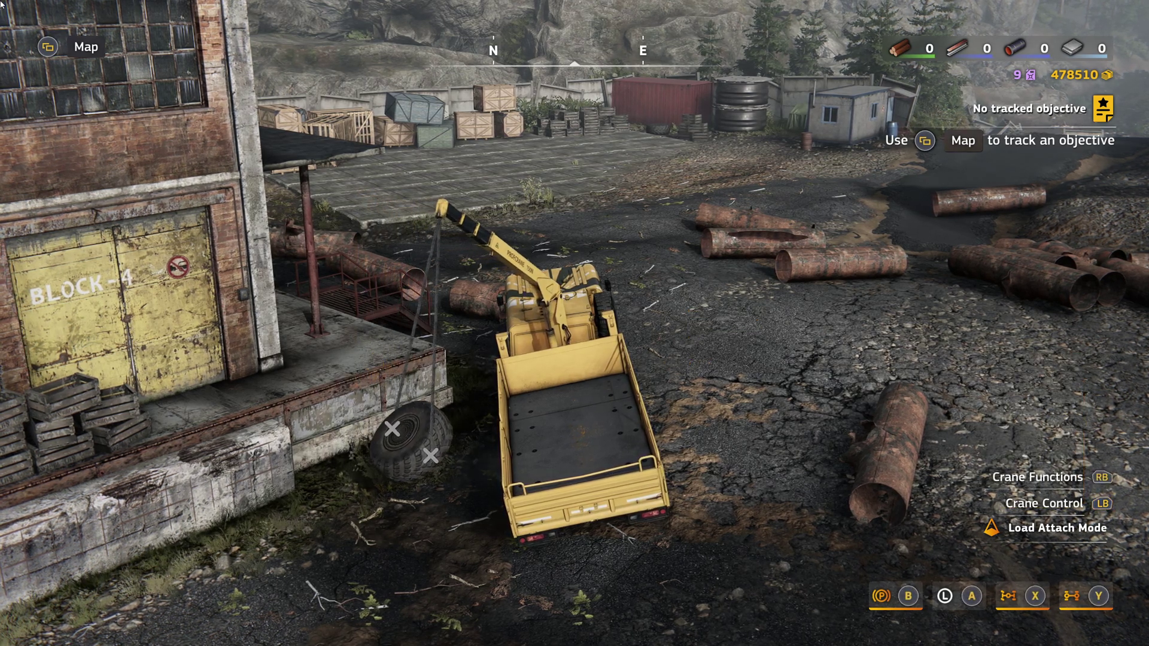
Lift the hooked wheel with the crane boom, lower it onto the bed and strap it down
{"action": "key", "text": "shift"}
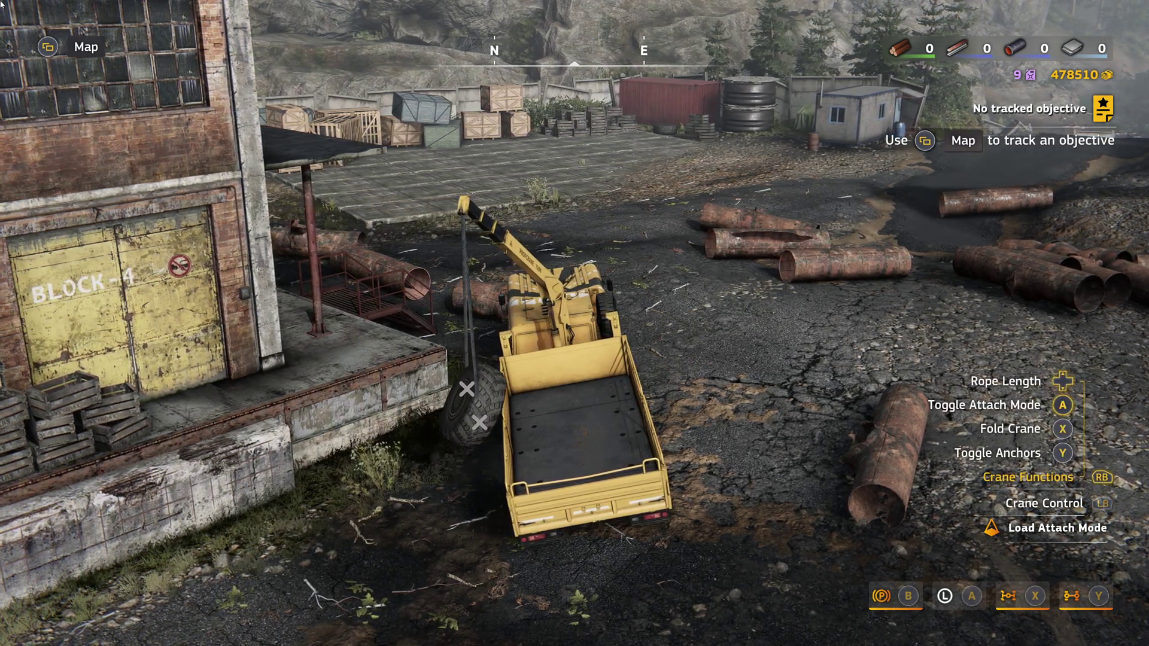
{"action": "key", "text": "ctrl"}
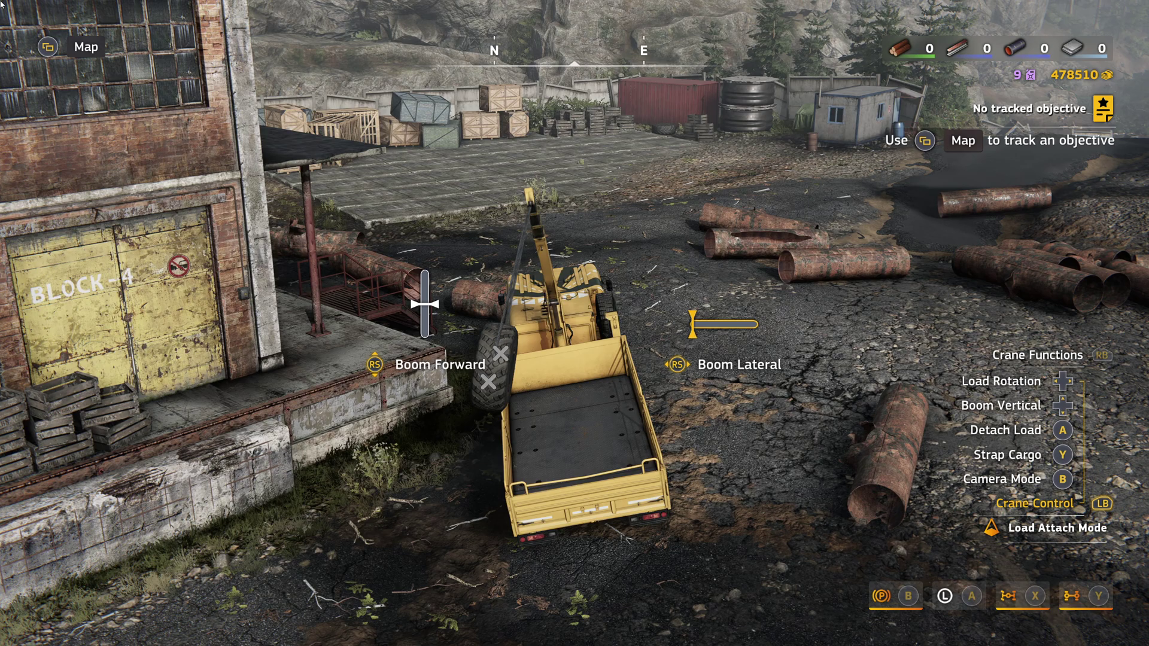
{"action": "key", "text": "s"}
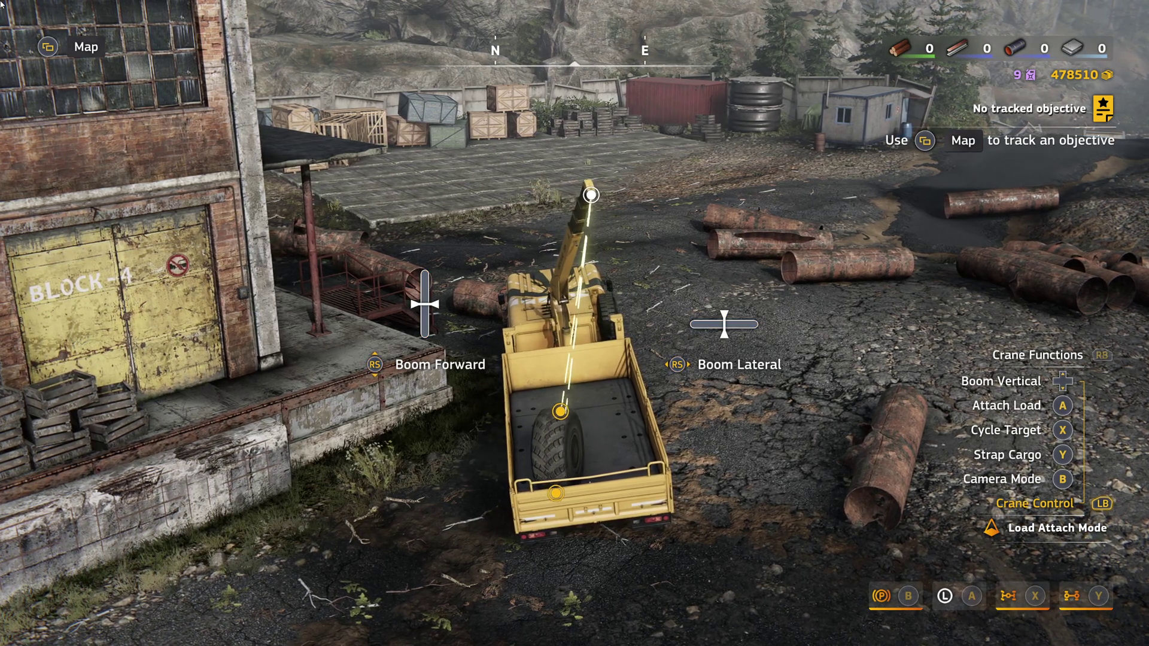
{"action": "key", "text": "f"}
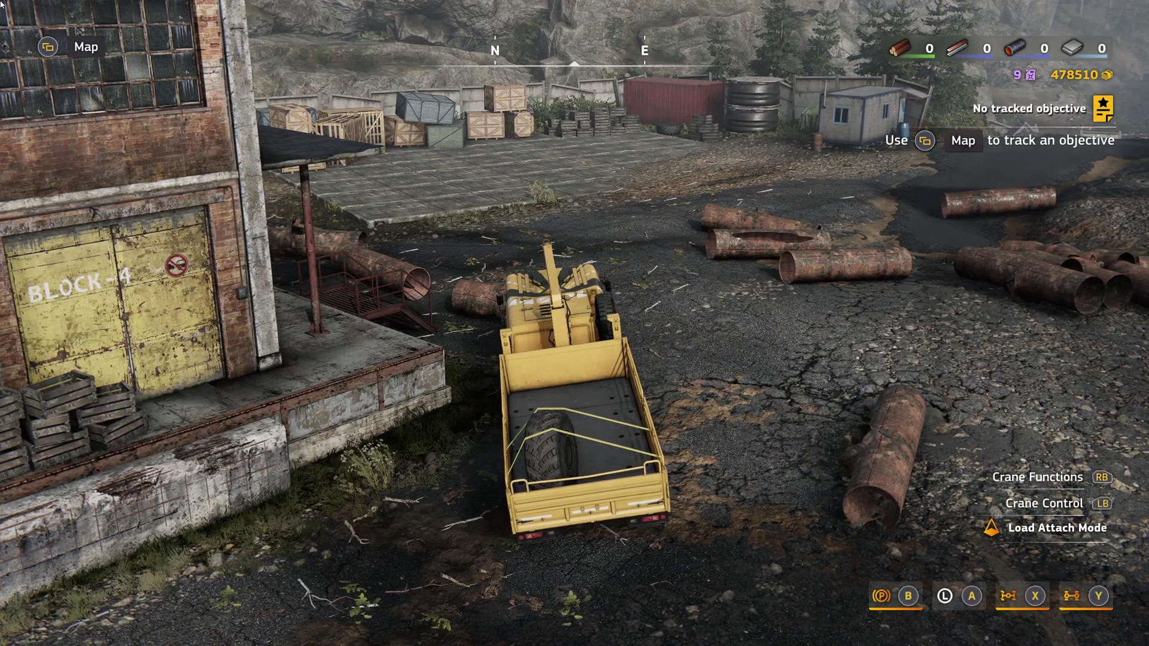
Fold the crane, release the handbrake and drive the loaded truck away
{"action": "key", "text": "w"}
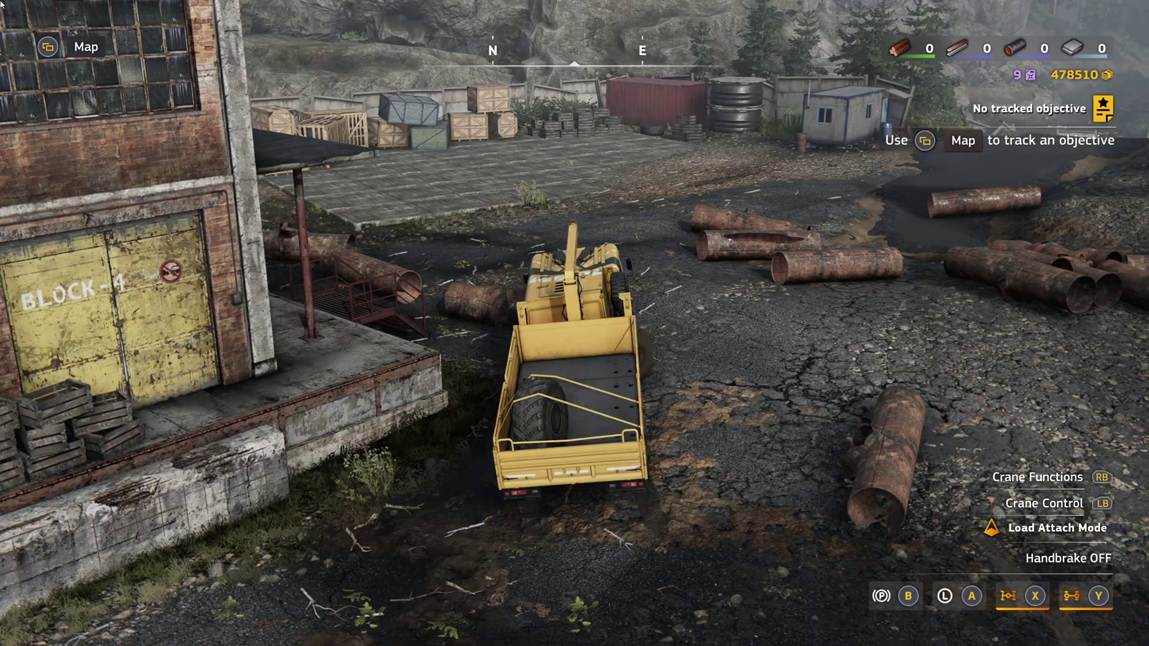
{"action": "key", "text": "w"}
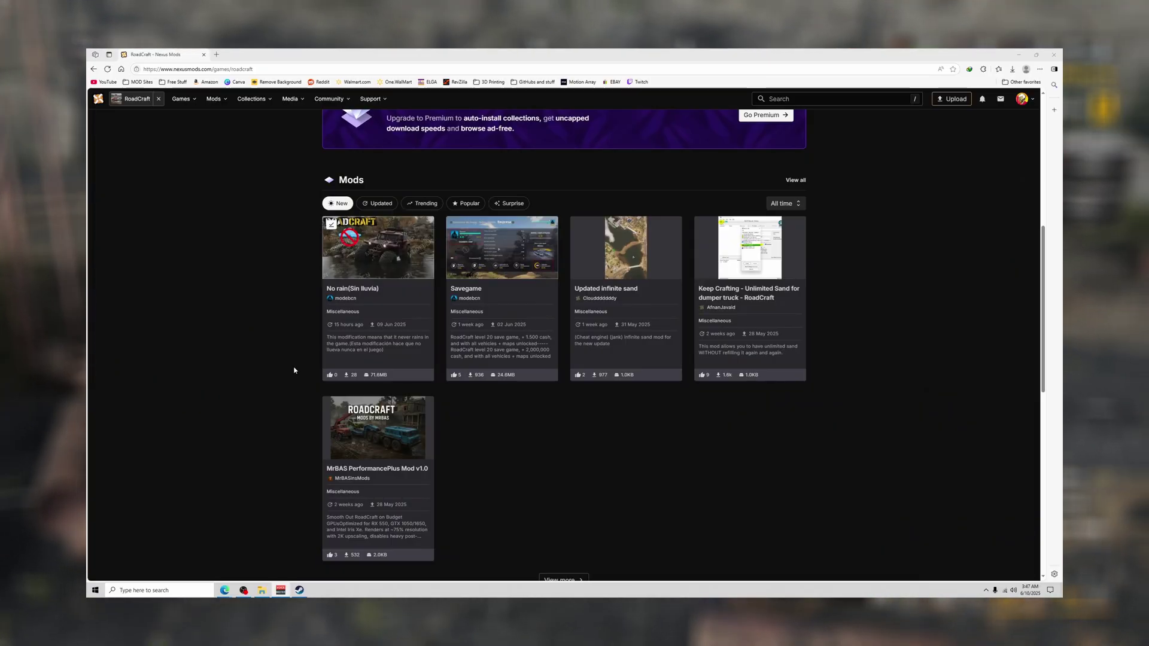
View the No rain(Sin lluvia) mod page translated to English and highlight the raindrops note
{"action": "left_click", "coordinate": [370, 277]}
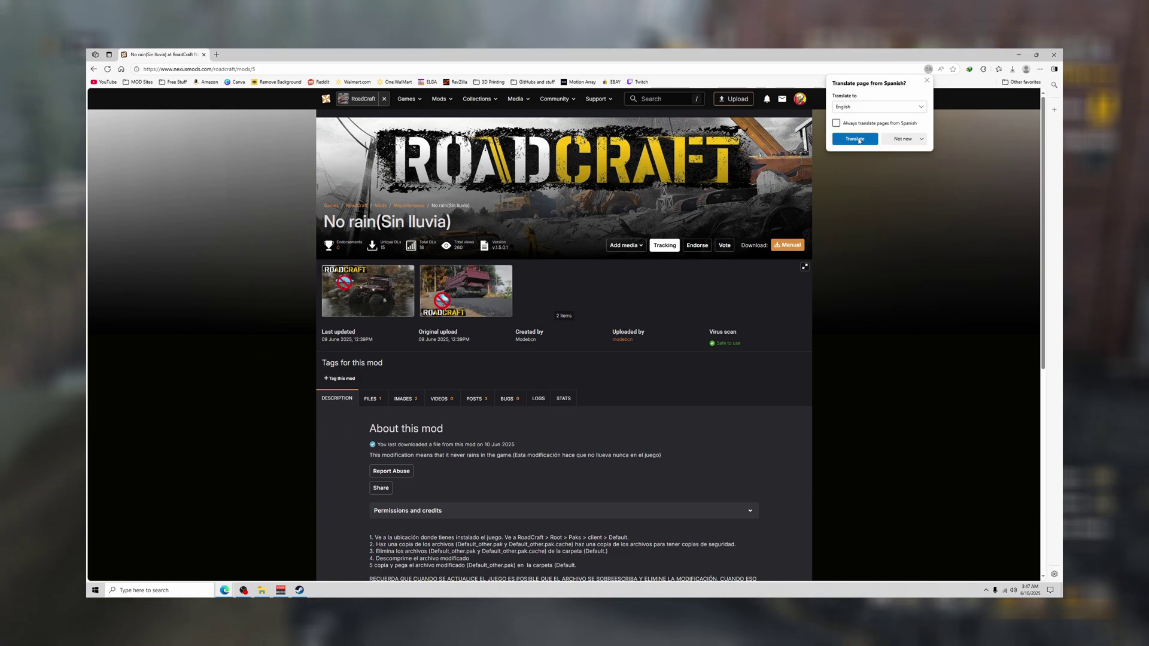
{"action": "left_click", "coordinate": [858, 138]}
{"action": "scroll", "coordinate": [437, 302], "scroll_direction": "down", "scroll_amount": 3}
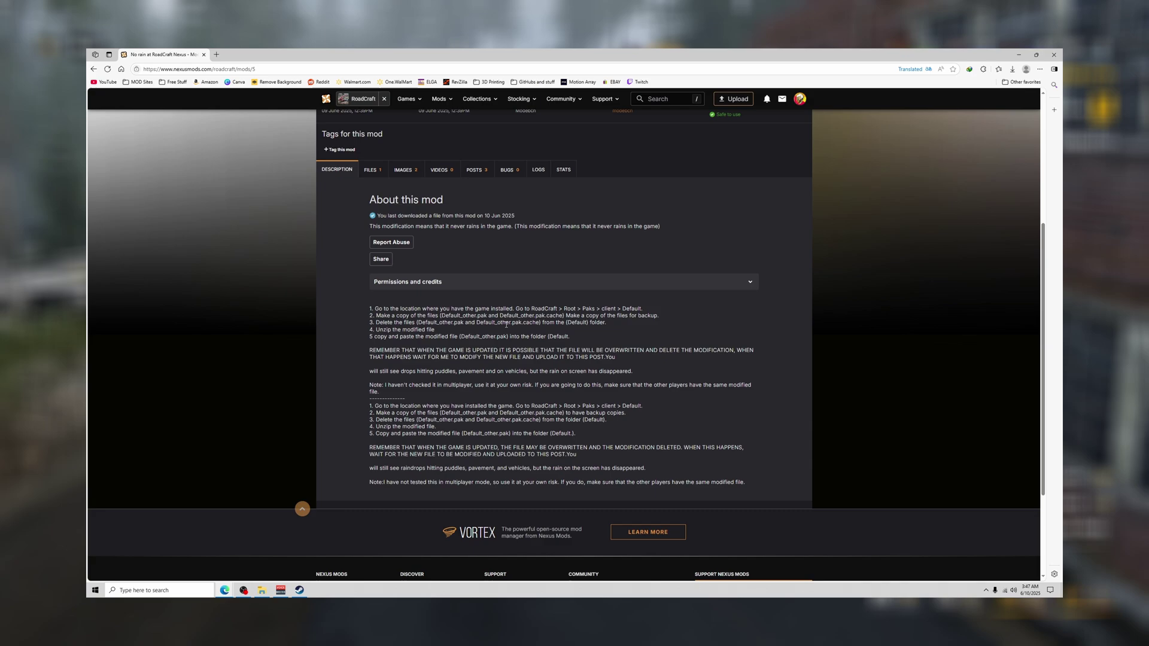
{"action": "scroll", "coordinate": [419, 316], "scroll_direction": "up", "scroll_amount": 2}
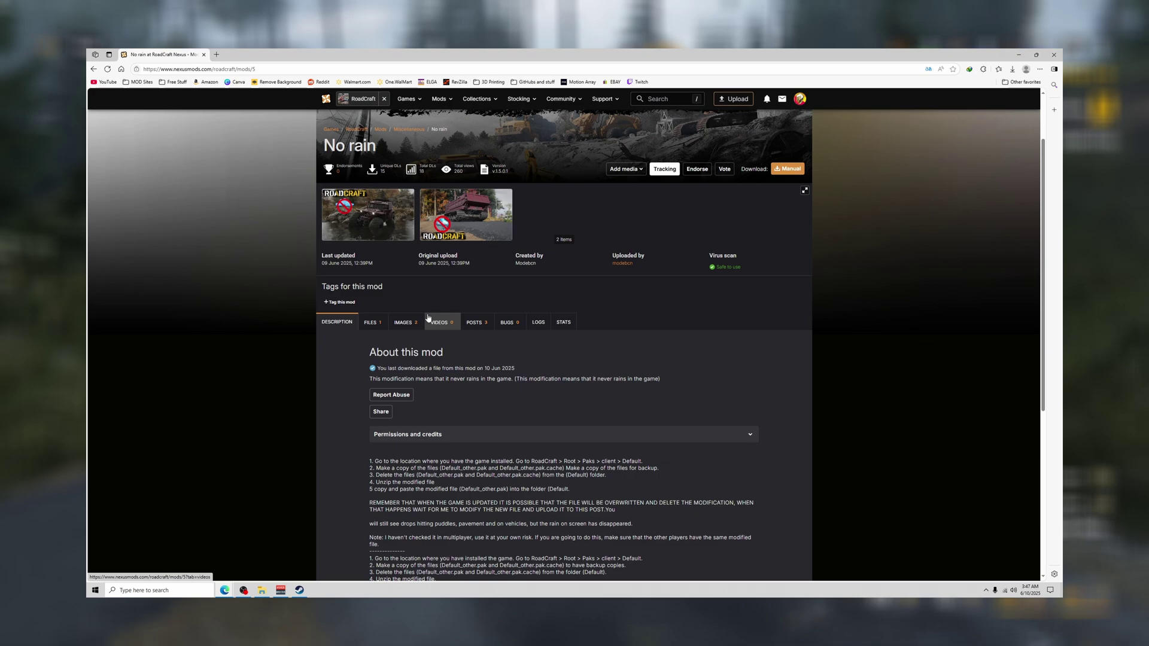
{"action": "scroll", "coordinate": [433, 324], "scroll_direction": "down", "scroll_amount": 2}
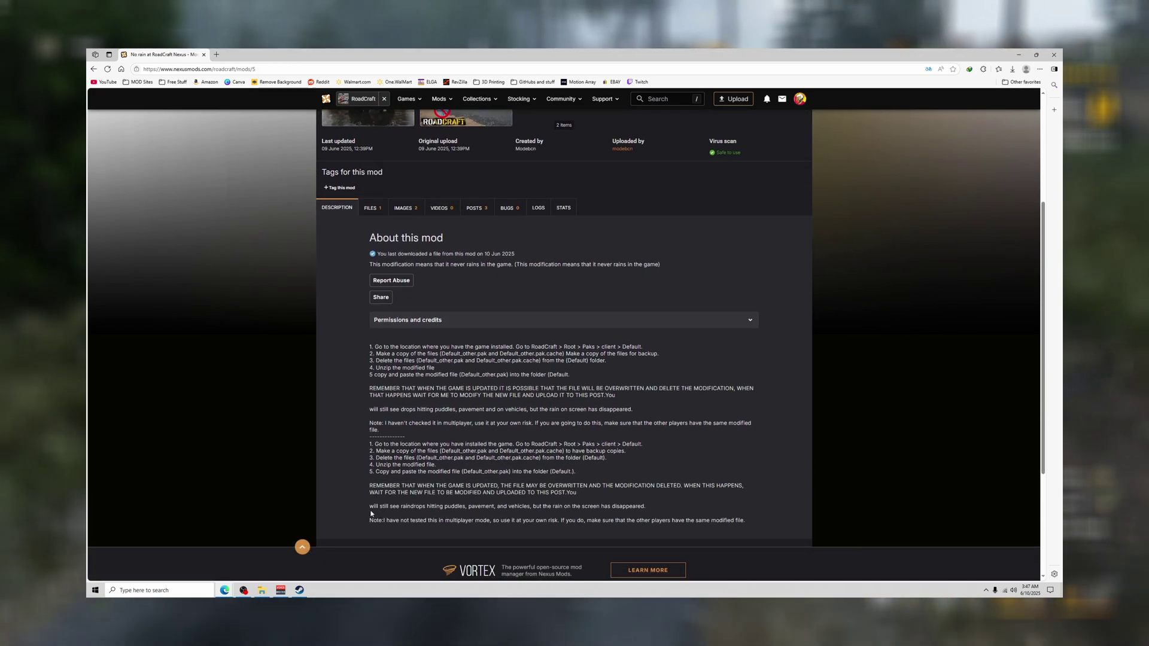
{"action": "left_click_drag", "start_coordinate": [374, 510], "coordinate": [649, 508]}
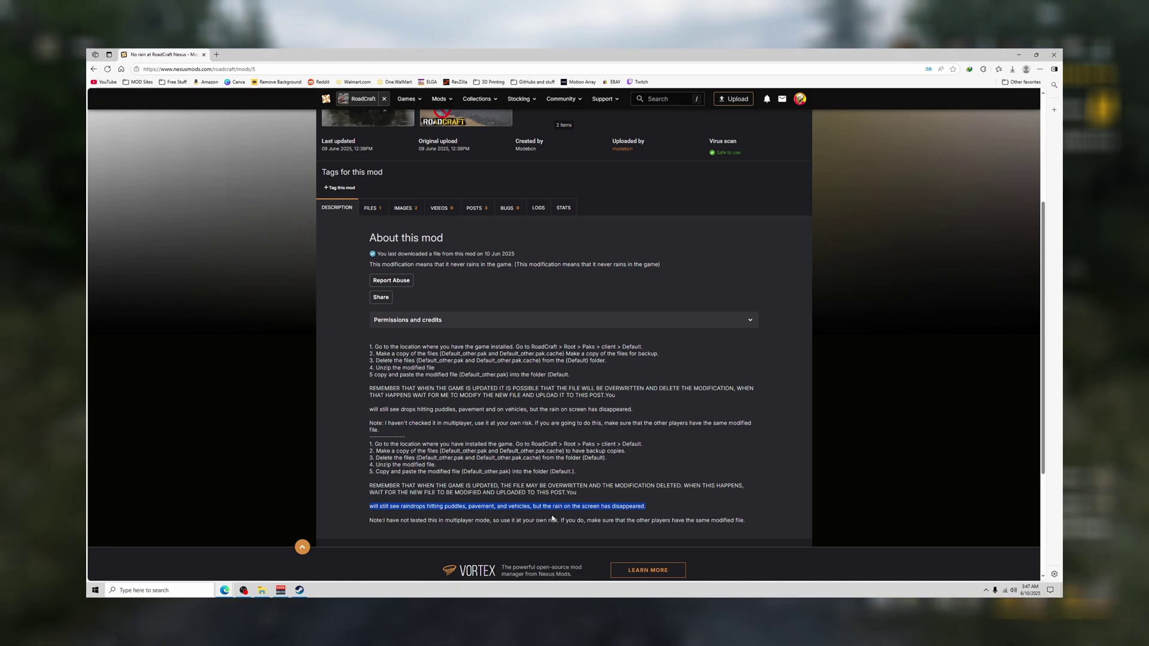
{"action": "scroll", "coordinate": [556, 515], "scroll_direction": "up", "scroll_amount": 1}
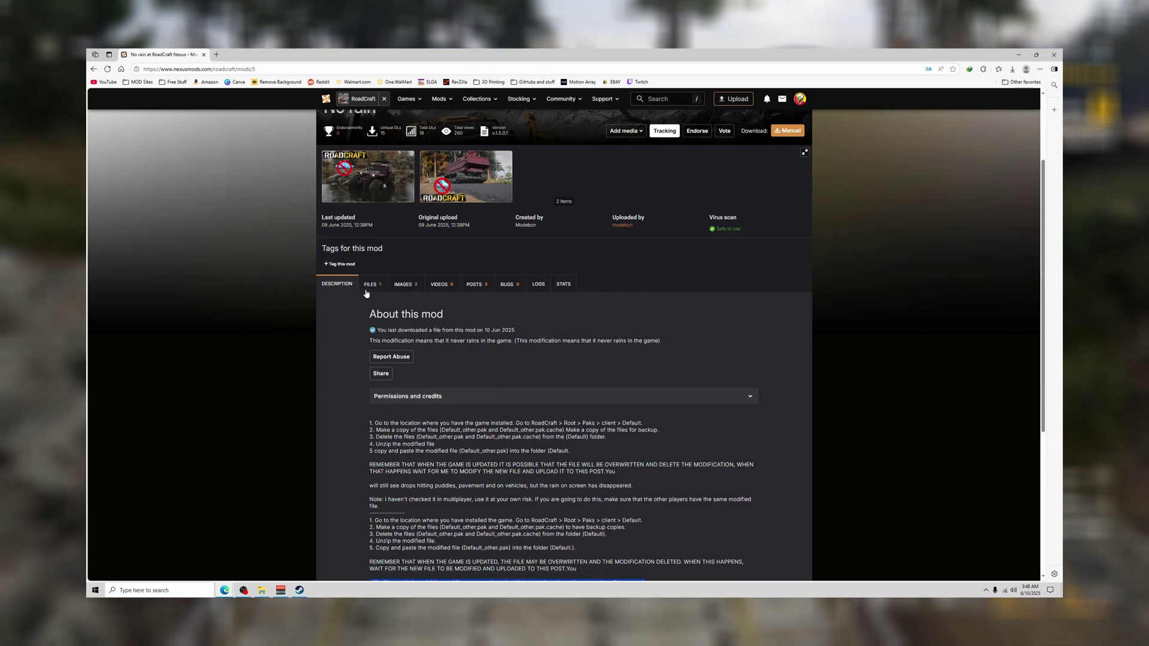
Start the slow manual download of the main No rain file and highlight the first install steps
{"action": "left_click", "coordinate": [368, 285]}
{"action": "left_click", "coordinate": [395, 428]}
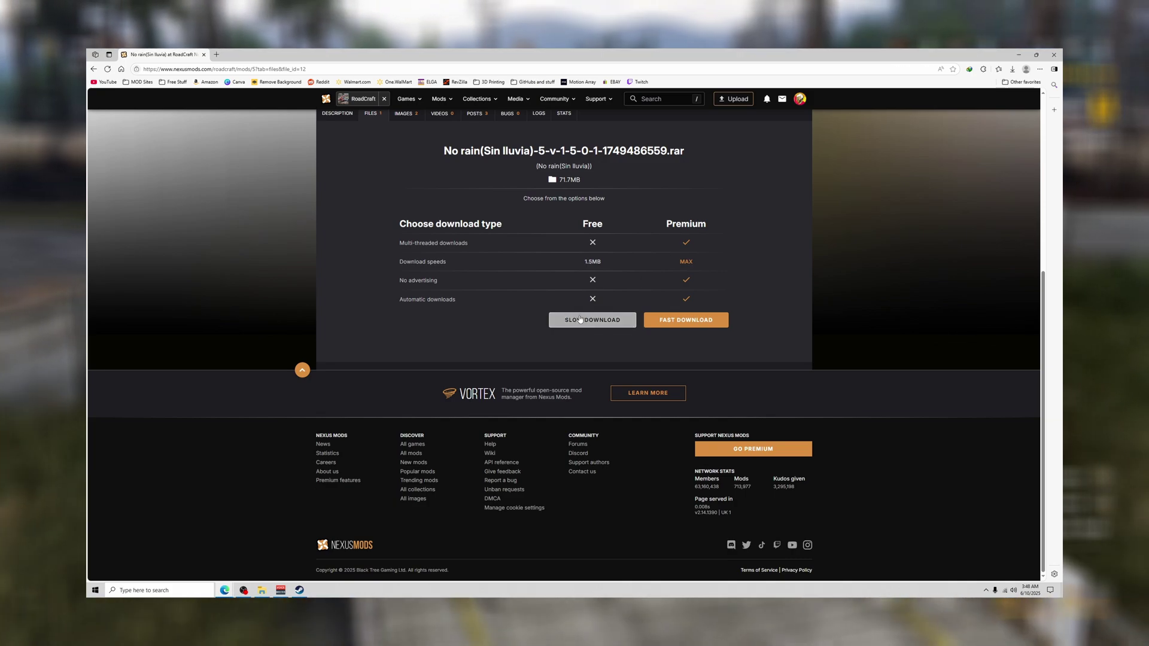
{"action": "left_click", "coordinate": [576, 319]}
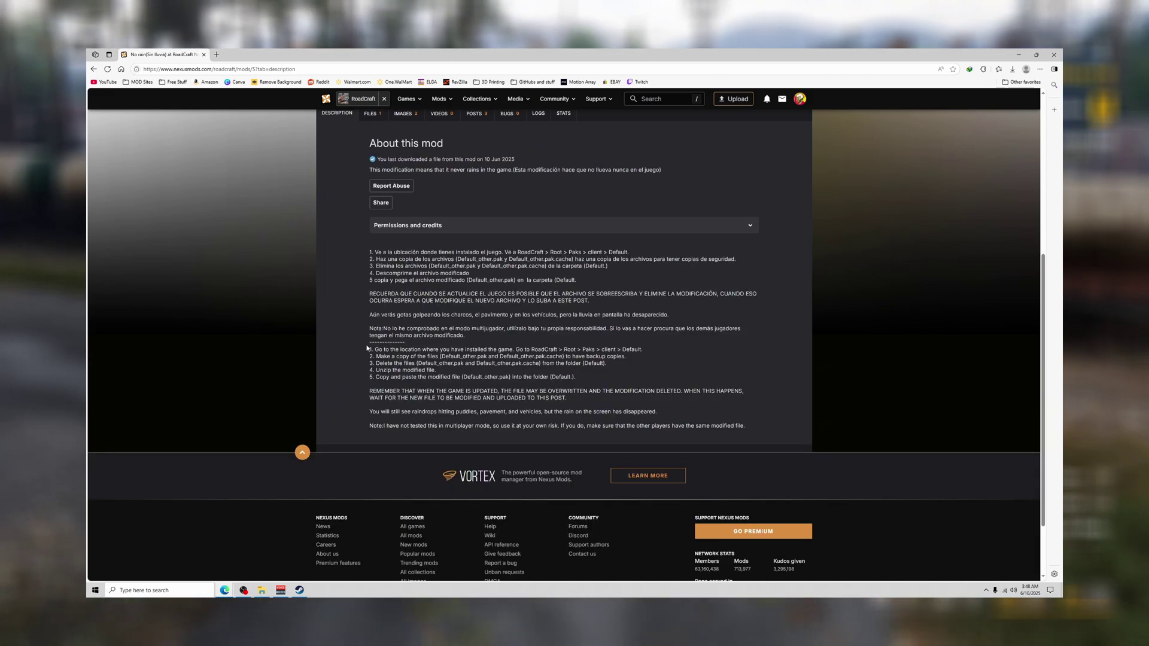
{"action": "mouse_move", "coordinate": [369, 342]}
{"action": "left_mouse_down"}
{"action": "mouse_move", "coordinate": [438, 363]}
{"action": "mouse_move", "coordinate": [575, 378]}
{"action": "left_mouse_up"}
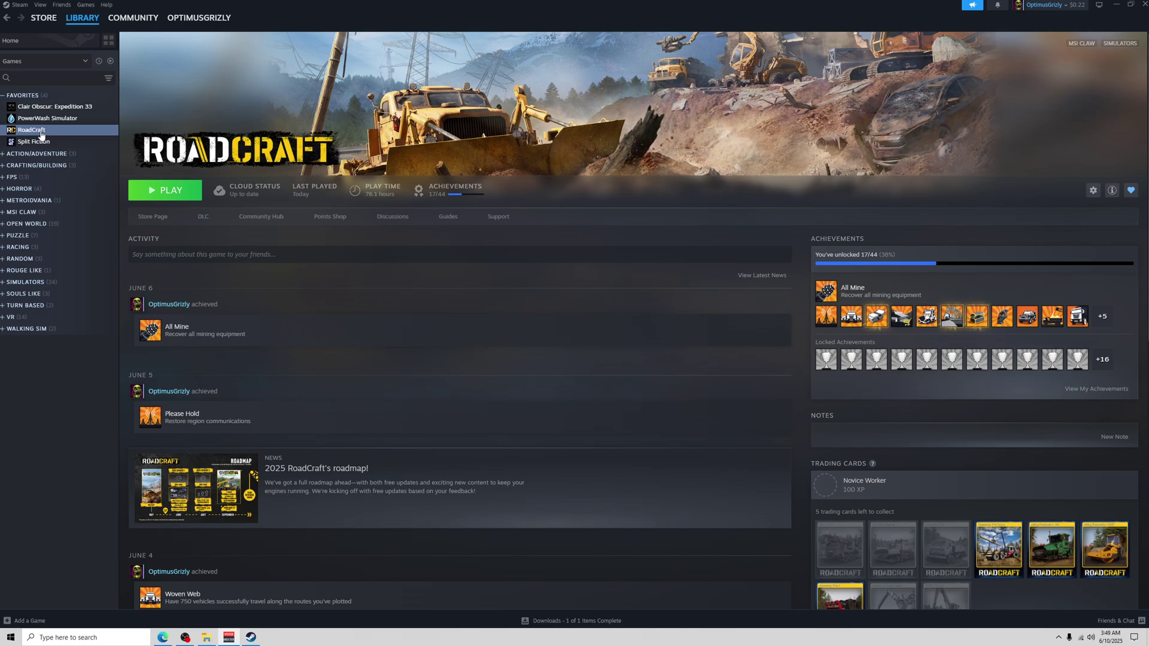
Browse RoadCraft's installed files from its Steam Properties to reach the install folder
{"action": "right_click", "coordinate": [40, 134]}
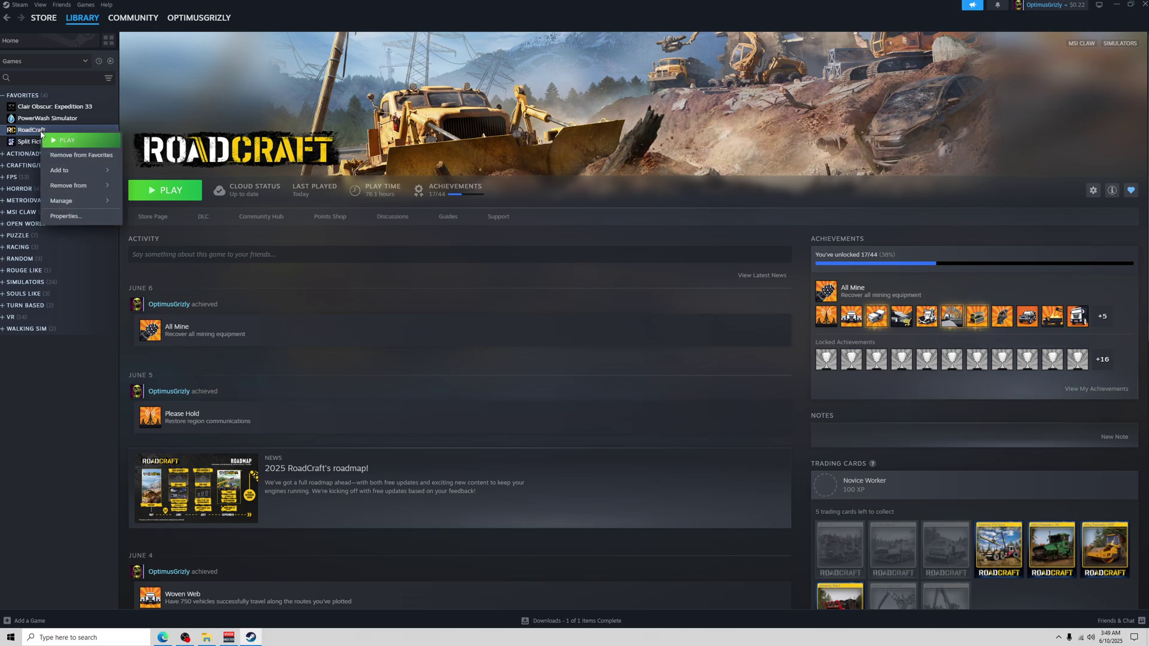
{"action": "left_click", "coordinate": [86, 215]}
{"action": "left_click", "coordinate": [426, 258]}
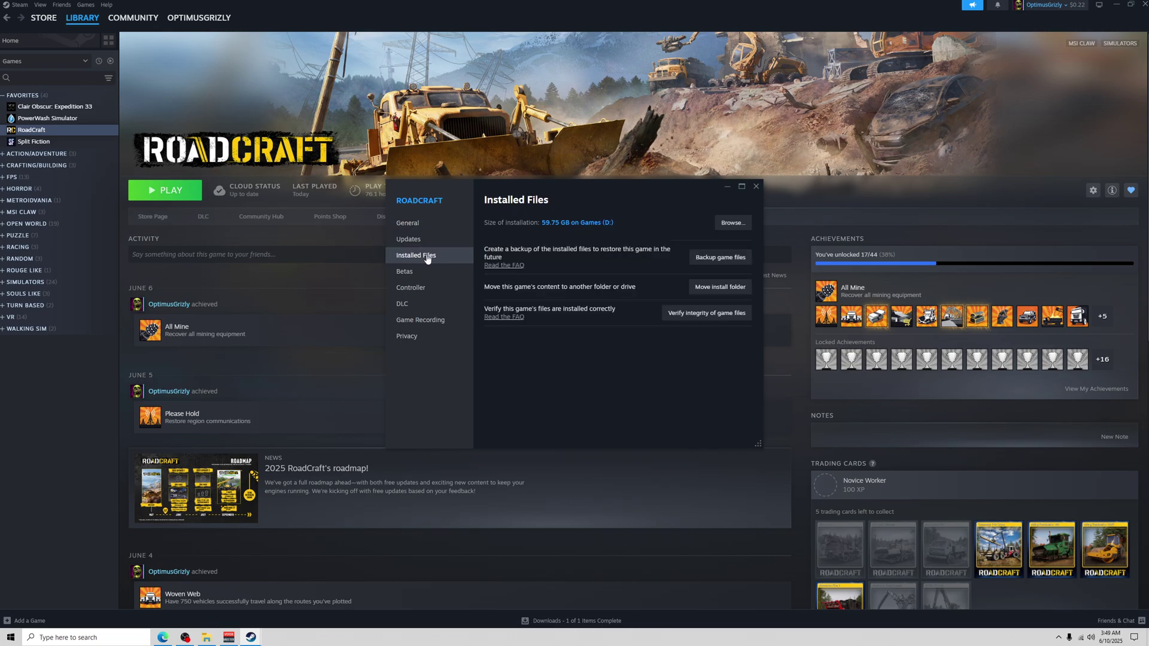
{"action": "left_click", "coordinate": [732, 224]}
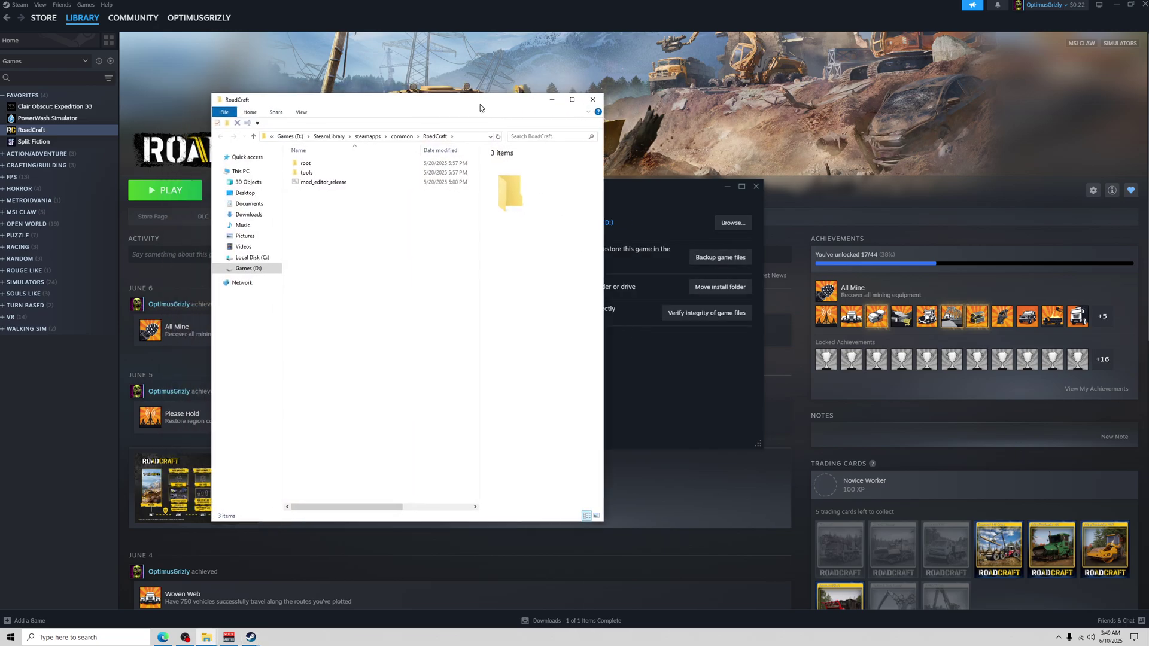
With RoadCraft snapped right and Downloads left, Extract Here the No rain archive to get default_other.pak
{"action": "left_click_drag", "start_coordinate": [441, 89], "coordinate": [1148, 98]}
{"action": "left_click", "coordinate": [349, 400]}
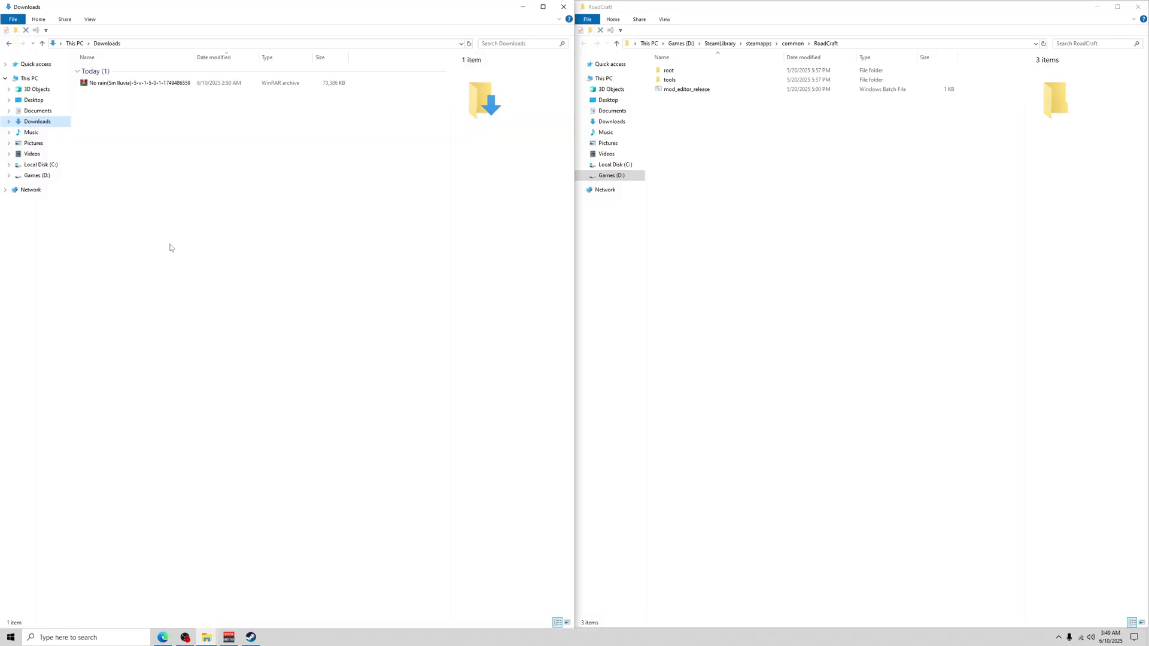
{"action": "left_click", "coordinate": [135, 84]}
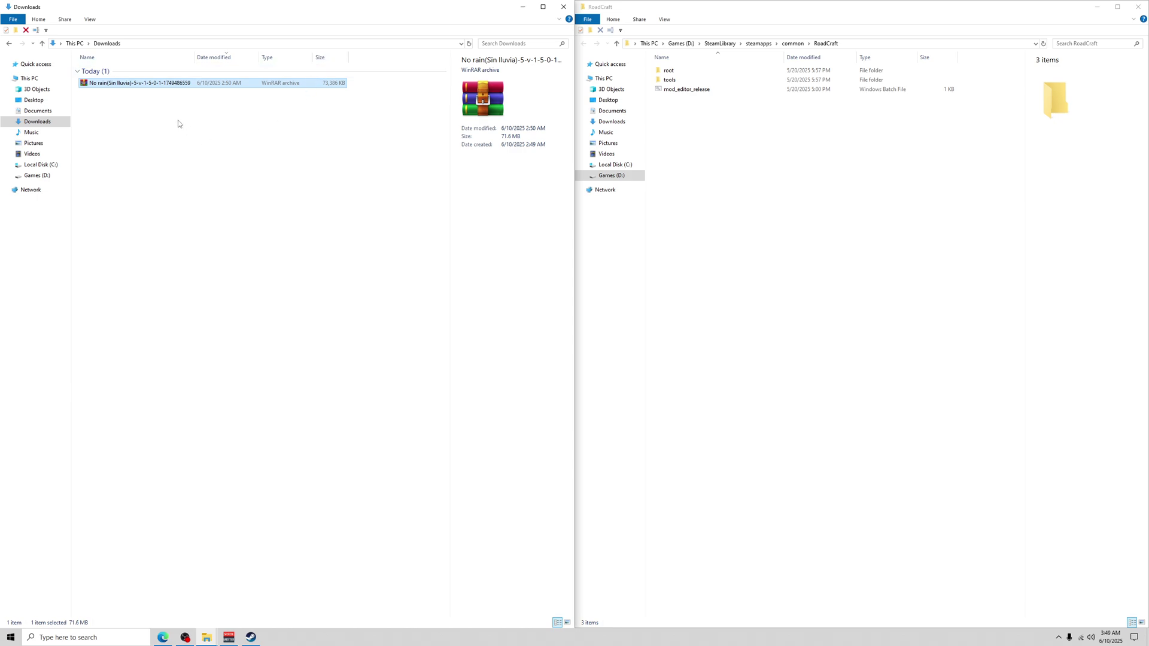
{"action": "right_click", "coordinate": [101, 85]}
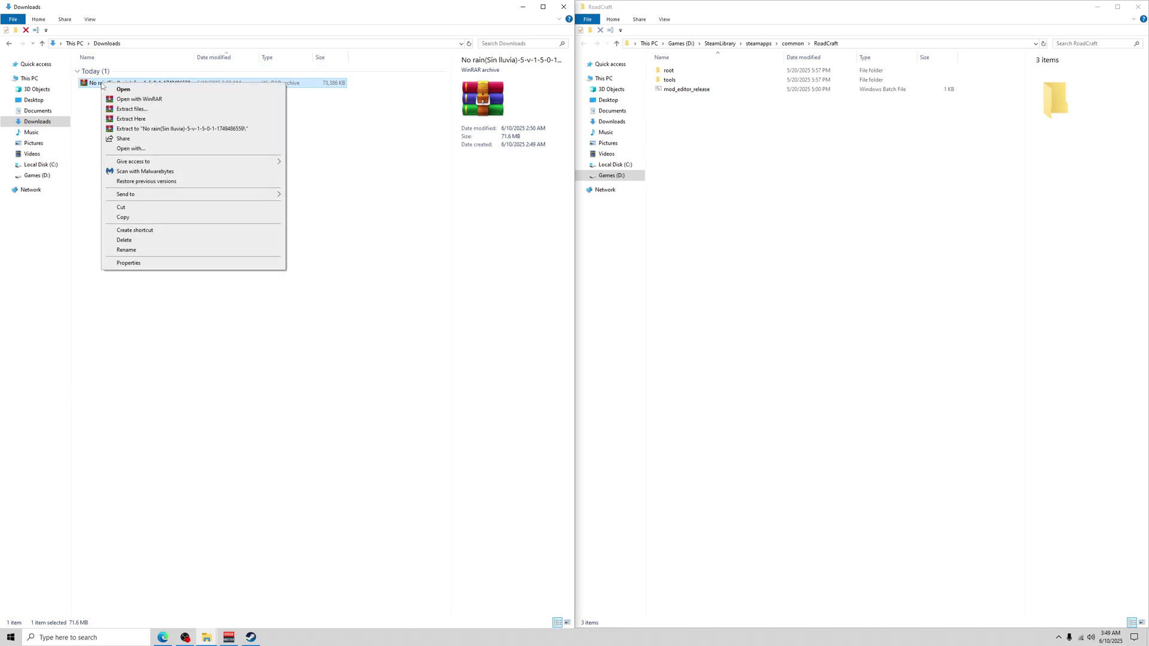
{"action": "left_click", "coordinate": [128, 121]}
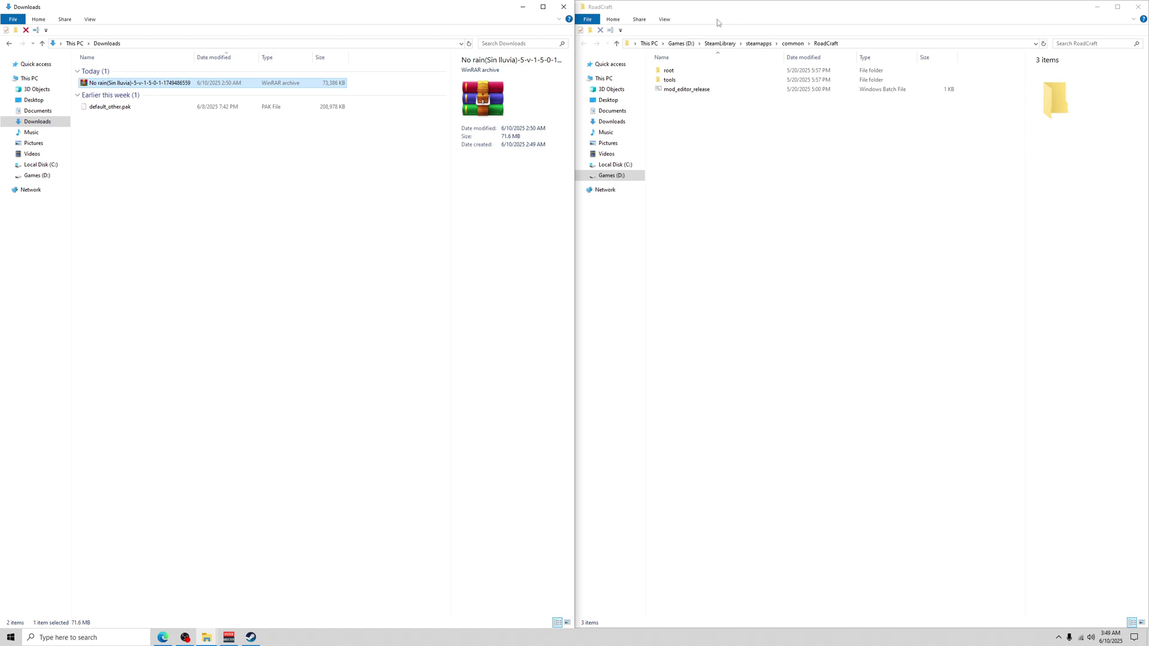
In root\paks\client\default, delete the original default_other.pak and default_other.pak.cache
{"action": "double_click", "coordinate": [669, 71]}
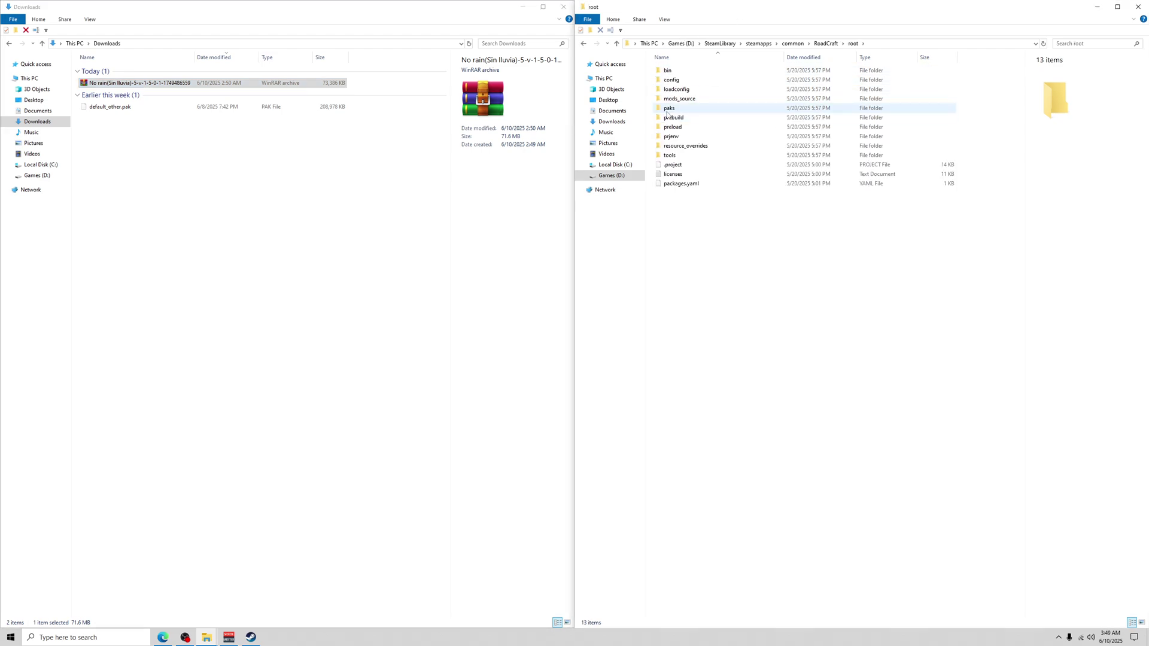
{"action": "double_click", "coordinate": [669, 107]}
{"action": "double_click", "coordinate": [672, 70]}
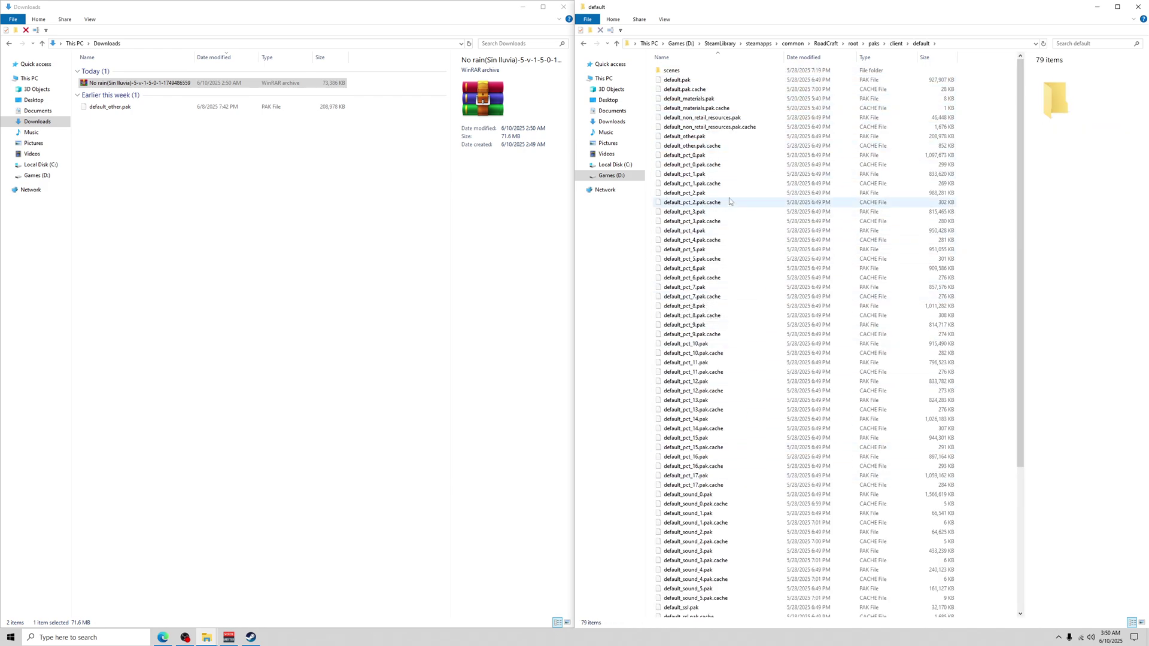
{"action": "left_click", "coordinate": [707, 141]}
{"action": "left_click", "coordinate": [708, 146], "text": "ctrl"}
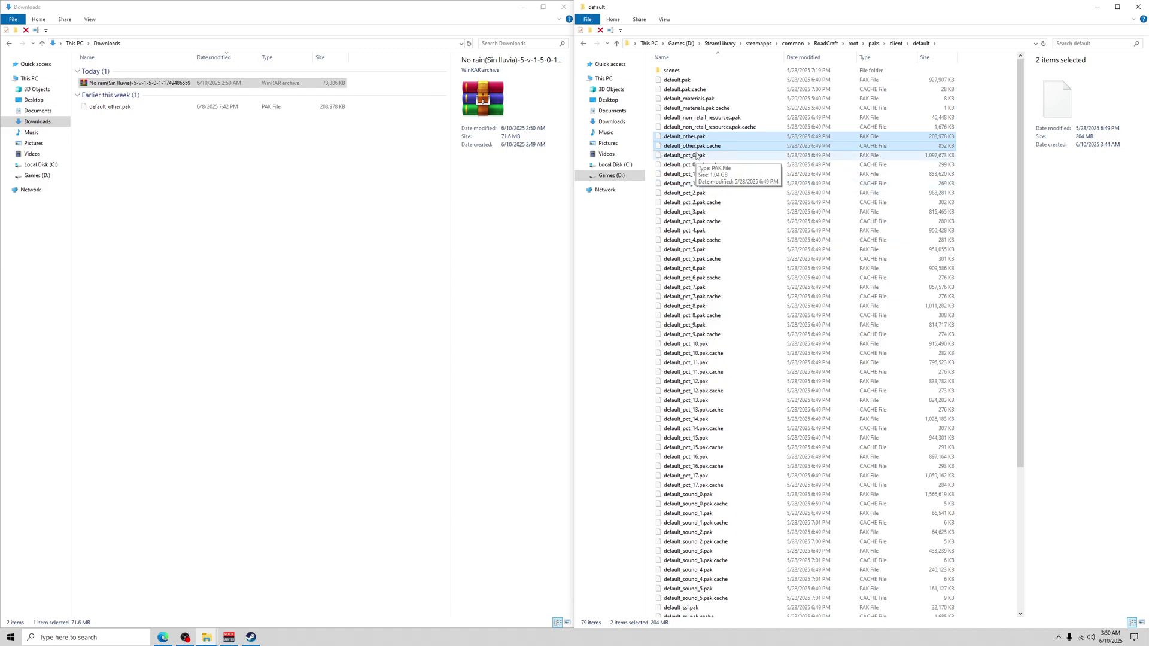
{"action": "key", "text": "Delete"}
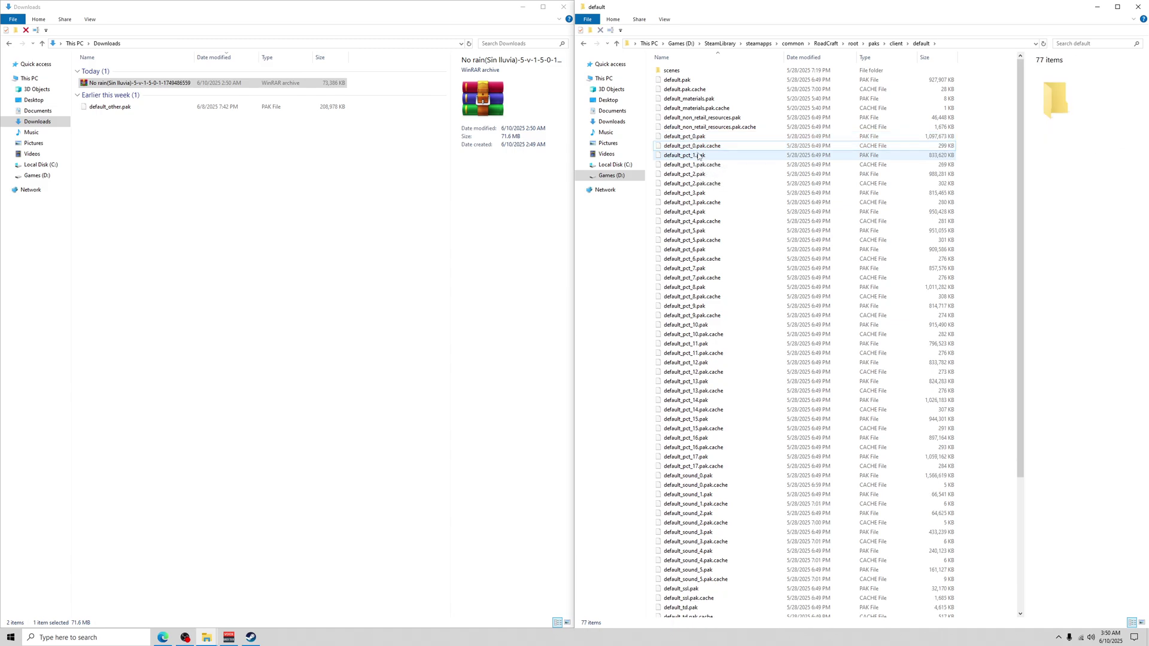
Copy the modded default_other.pak from Downloads into the default folder
{"action": "left_click", "coordinate": [111, 107]}
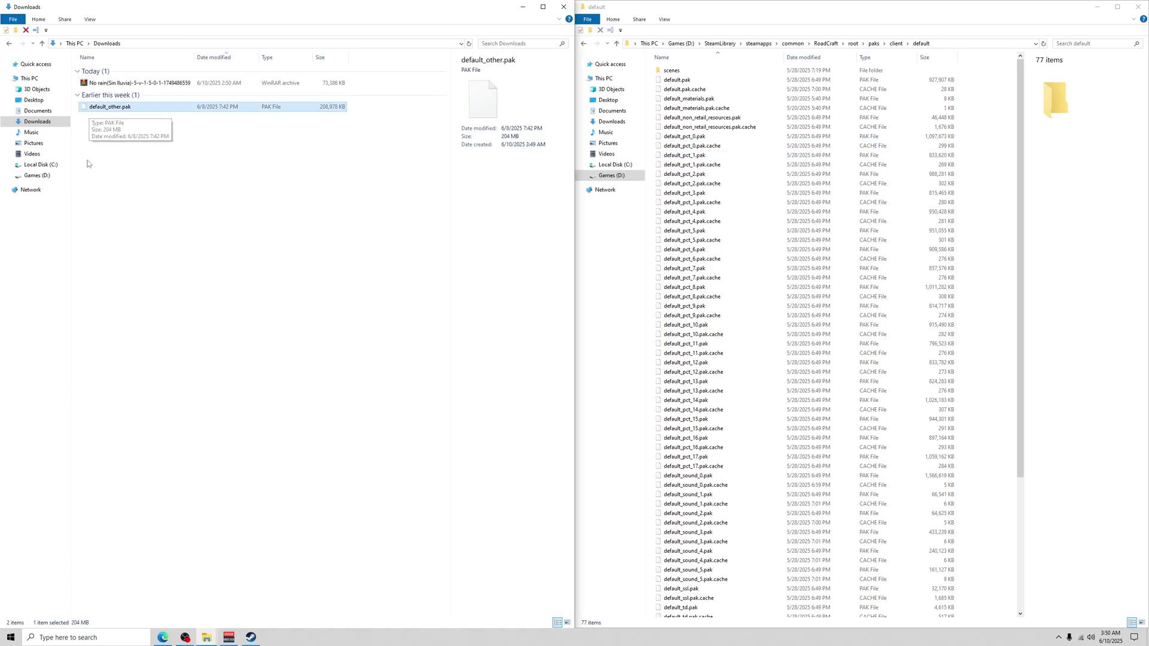
{"action": "mouse_move", "coordinate": [109, 108]}
{"action": "left_mouse_down"}
{"action": "mouse_move", "coordinate": [575, 181]}
{"action": "mouse_move", "coordinate": [746, 152]}
{"action": "left_mouse_up"}
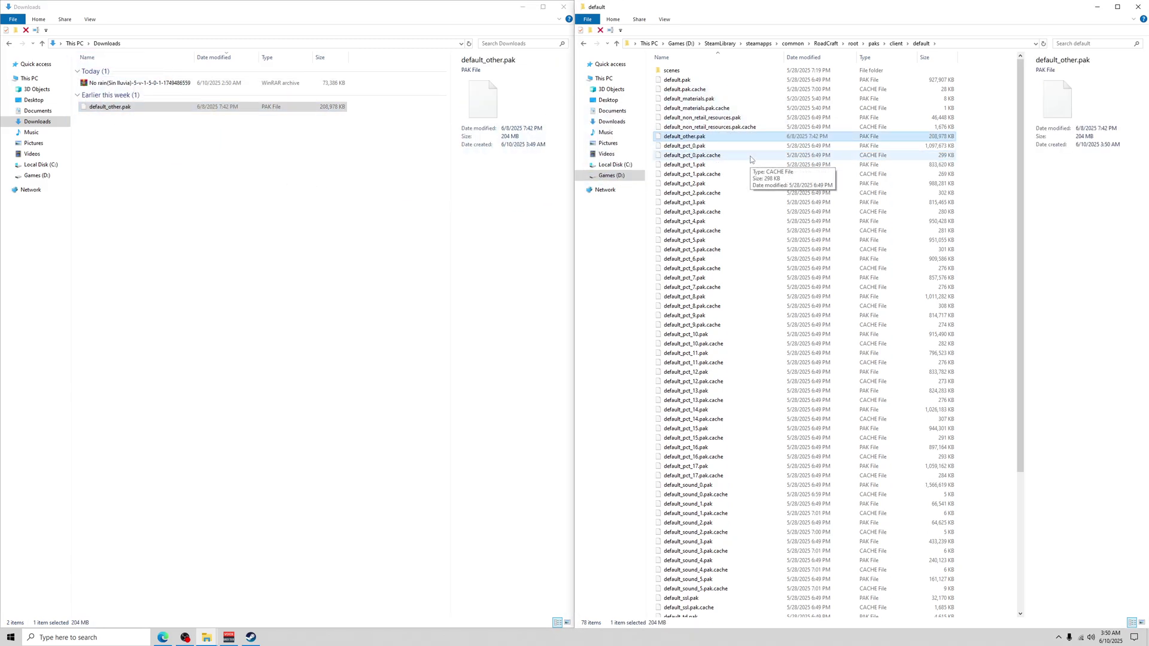